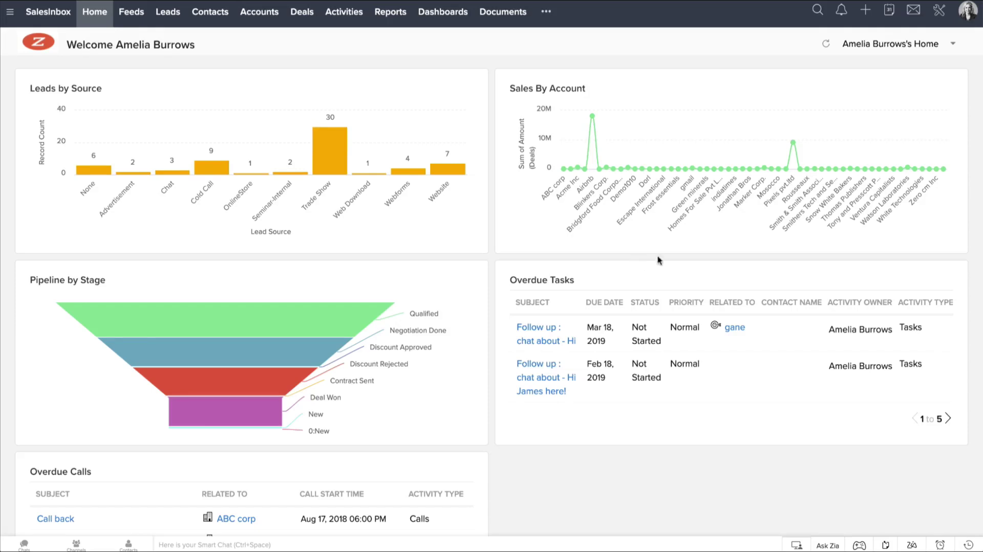
Open the Data Backup page under Setup's Data Administration.
{"action": "left_click", "coordinate": [942, 12]}
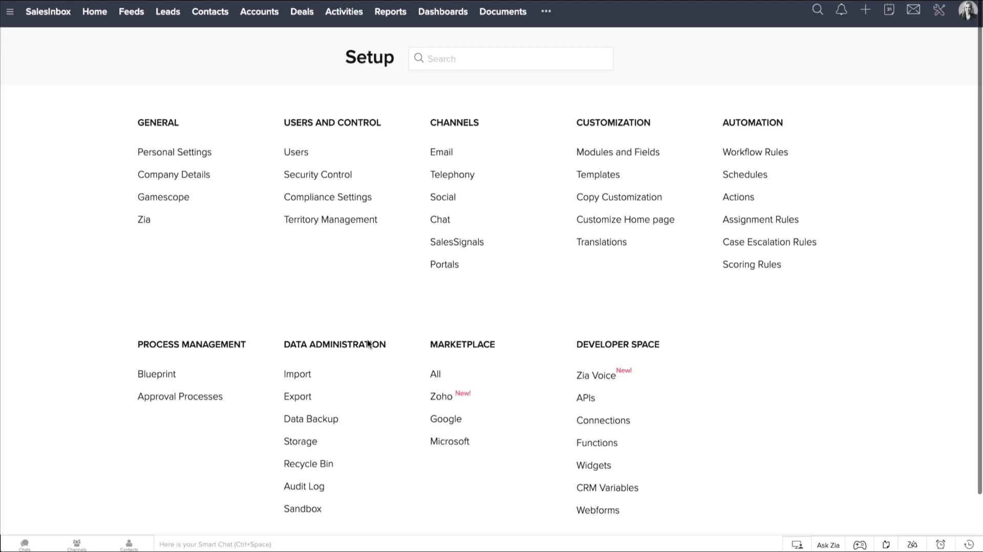
{"action": "left_click", "coordinate": [334, 423]}
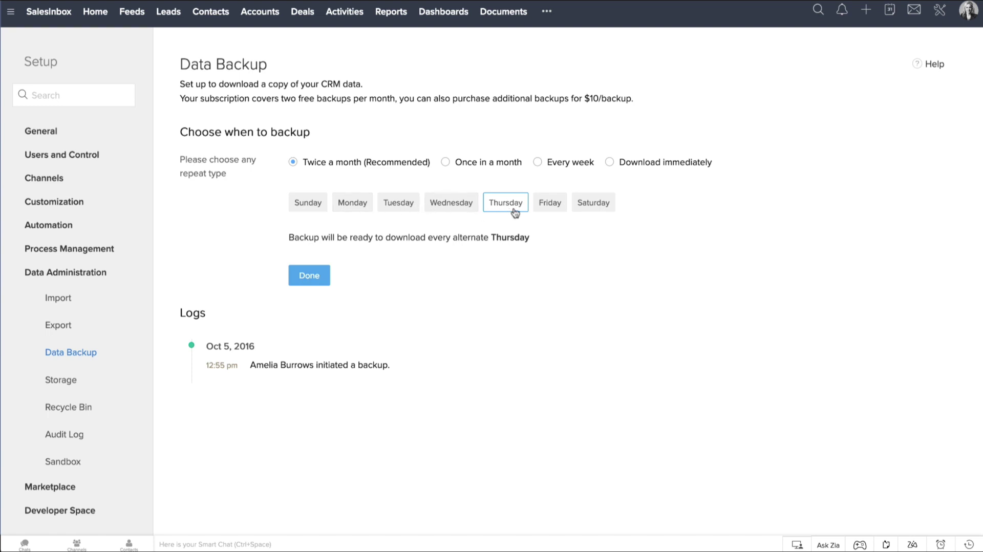
Try a monthly last-Monday backup, then settle on weekly backups every Monday.
{"action": "left_click", "coordinate": [360, 209]}
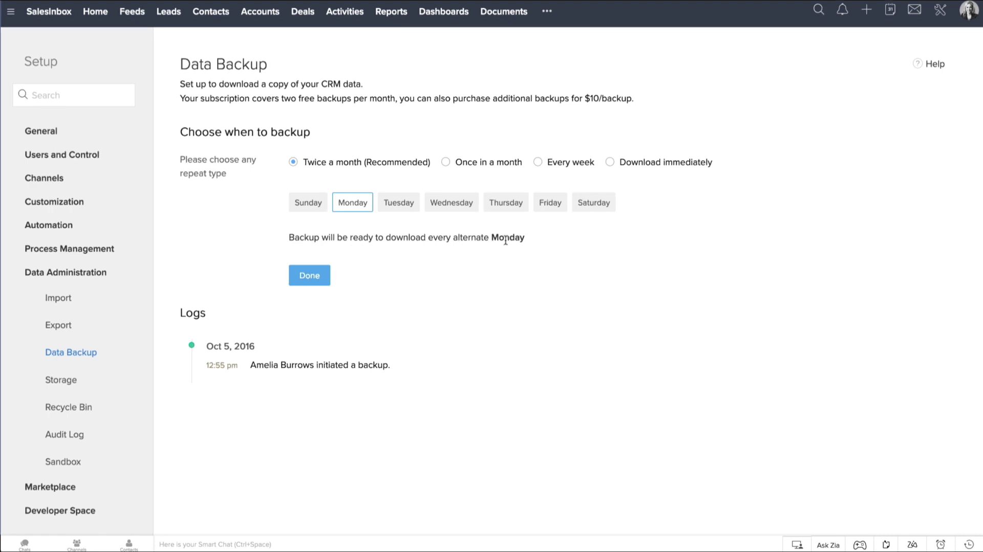
{"action": "left_click", "coordinate": [445, 162]}
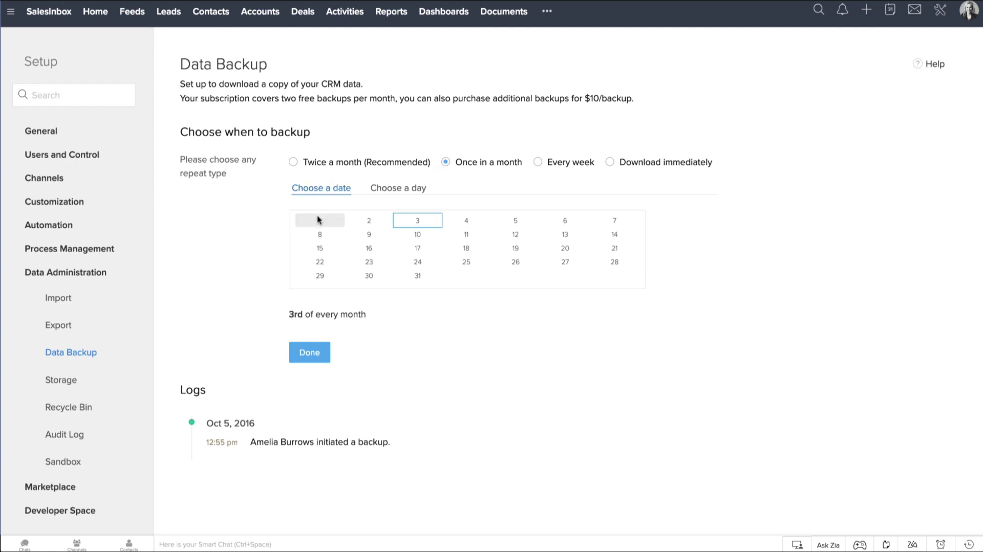
{"action": "left_click", "coordinate": [372, 189]}
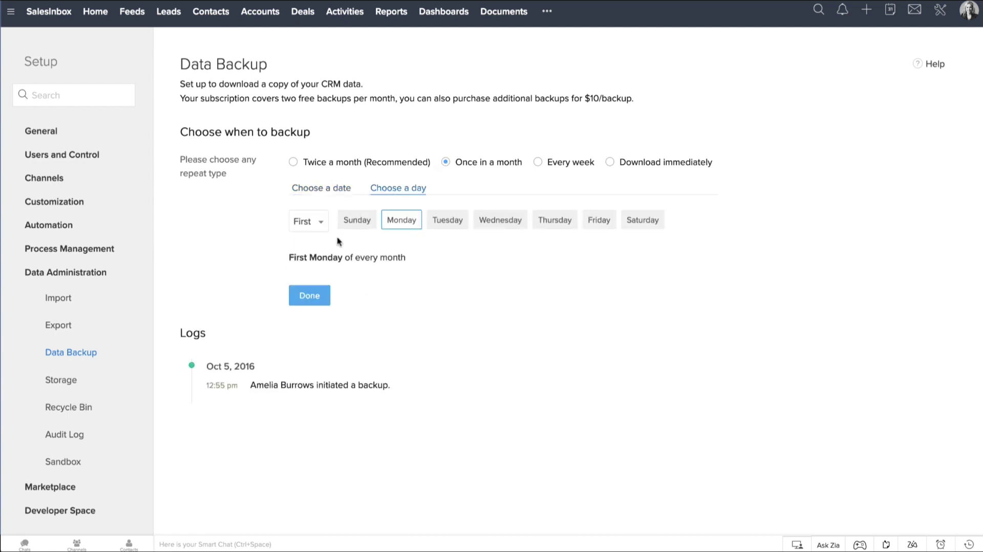
{"action": "left_click", "coordinate": [322, 225]}
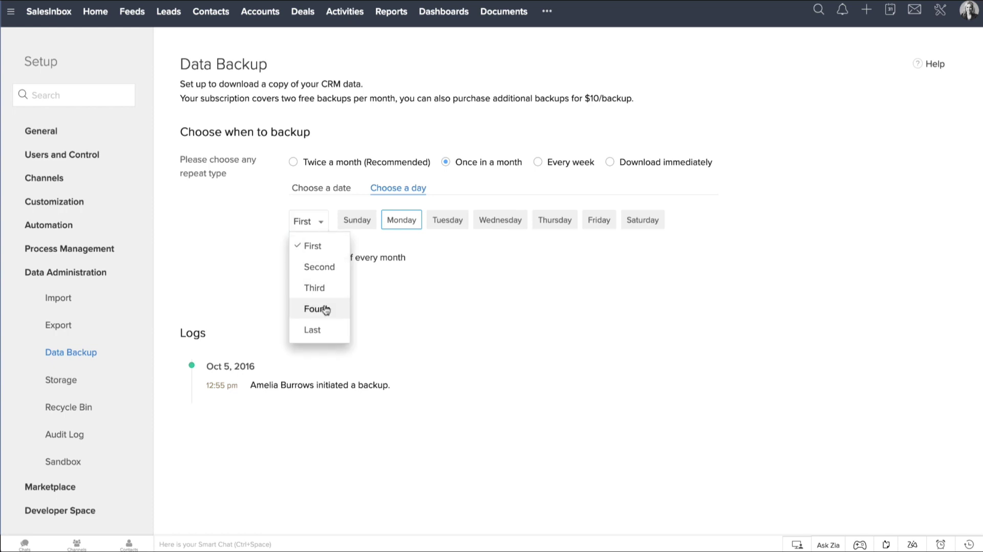
{"action": "left_click", "coordinate": [322, 330]}
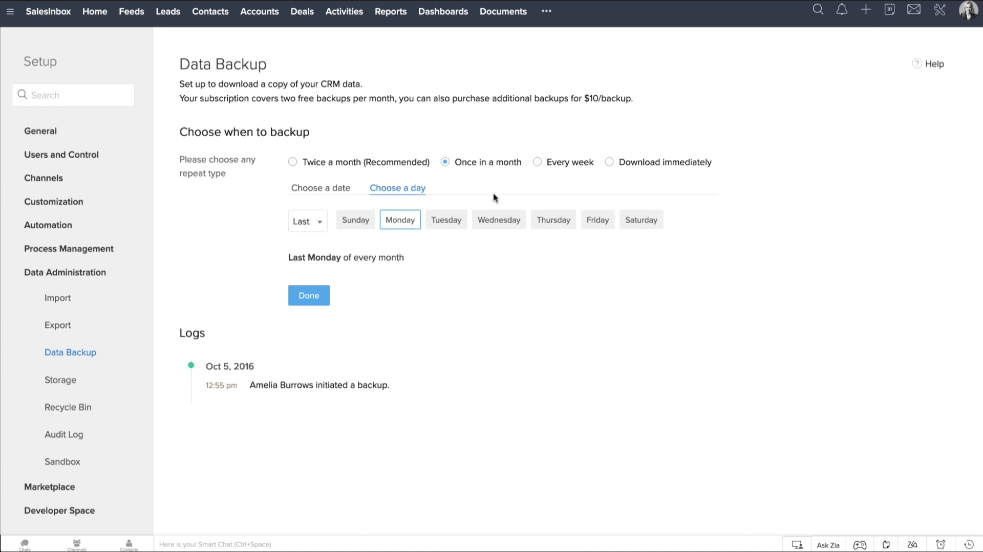
{"action": "left_click", "coordinate": [537, 163]}
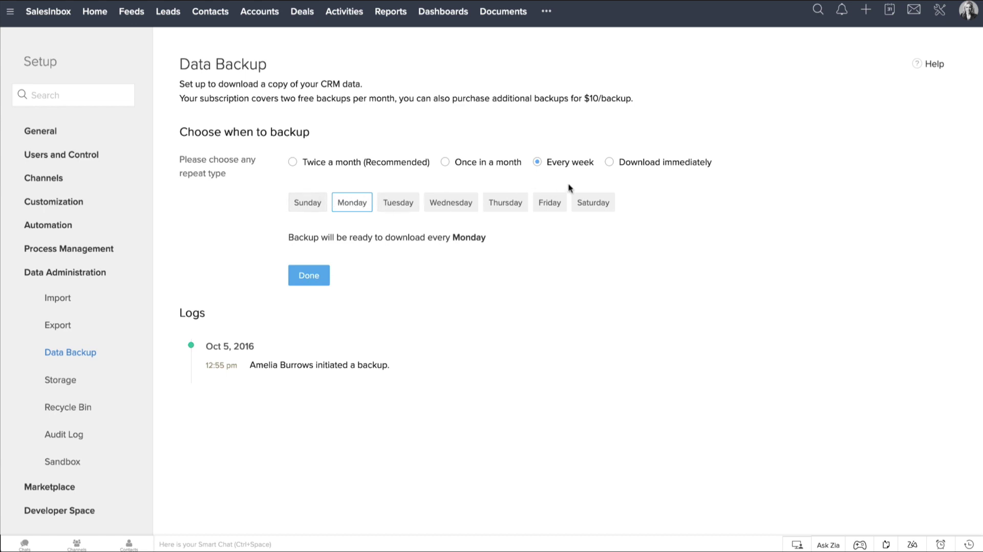
Schedule Twice a month (Recommended) backups instead of Download immediately, and confirm with Done.
{"action": "left_click", "coordinate": [609, 163]}
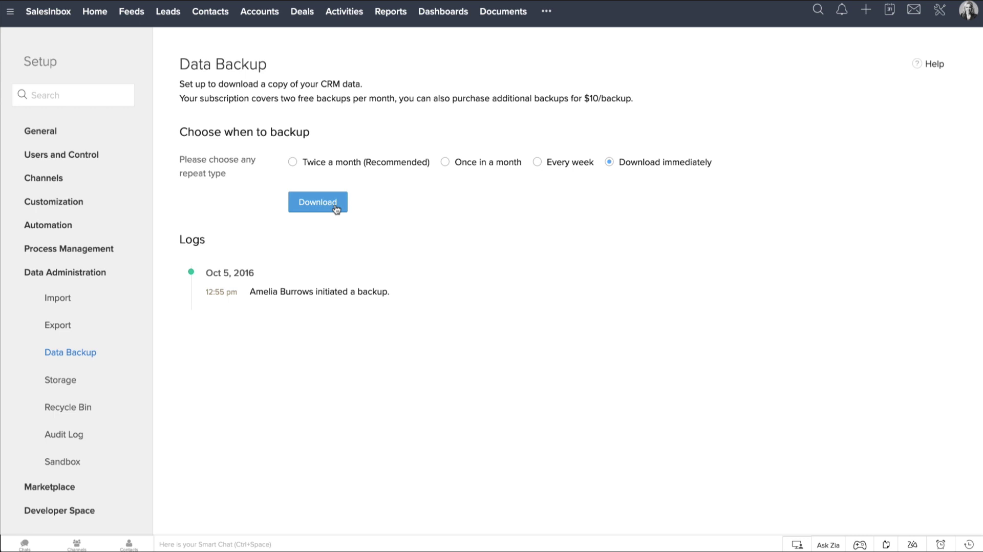
{"action": "left_click", "coordinate": [293, 163]}
{"action": "left_click", "coordinate": [308, 276]}
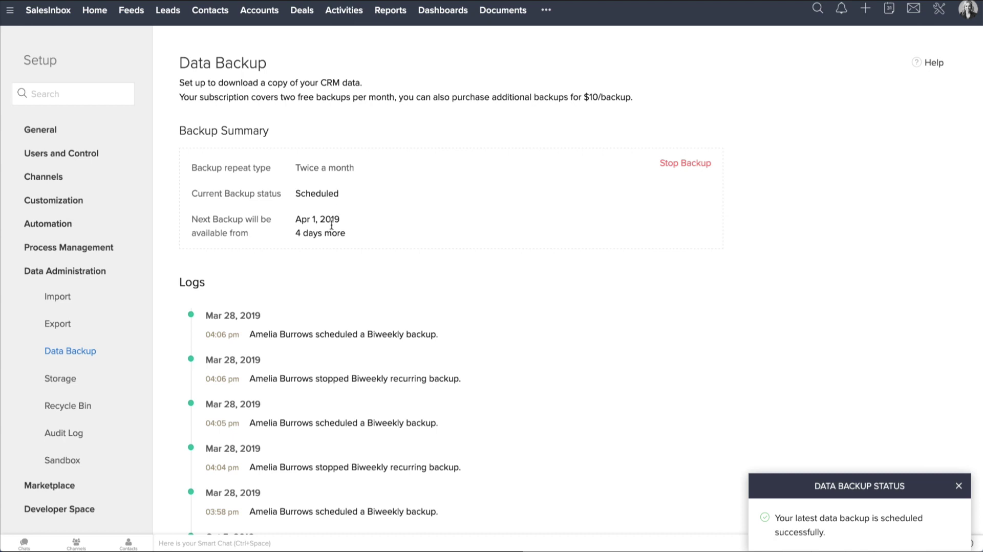
Stop the recurring backup and scroll to the Data_001.zip and Attachments_001.zip download links.
{"action": "left_click", "coordinate": [695, 164]}
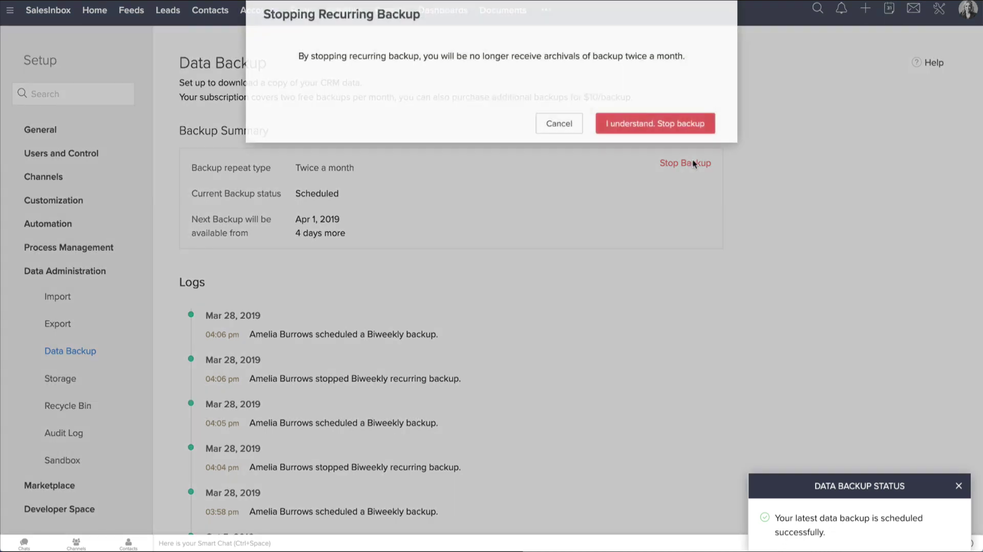
{"action": "left_click", "coordinate": [641, 134]}
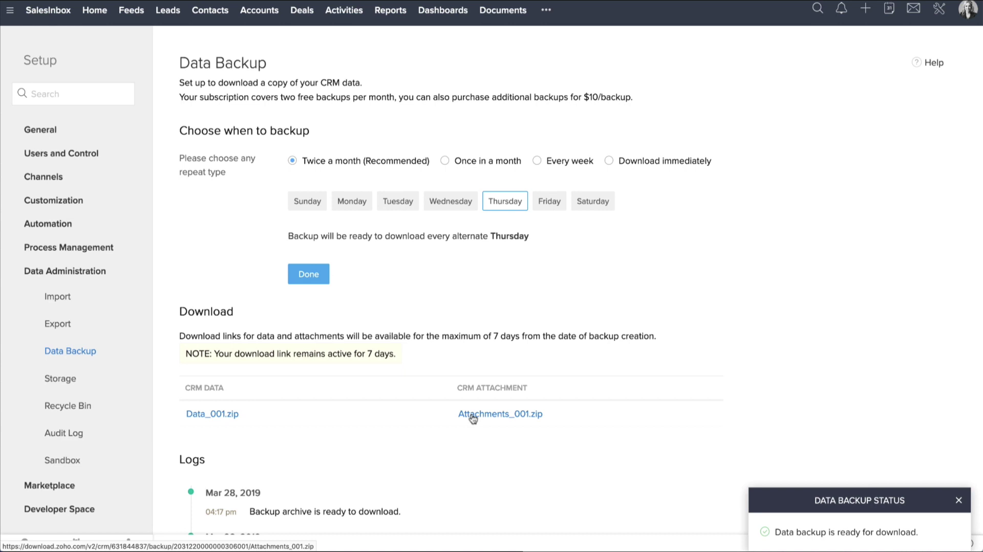
{"action": "scroll", "coordinate": [309, 397], "scroll_direction": "down", "scroll_amount": 6}
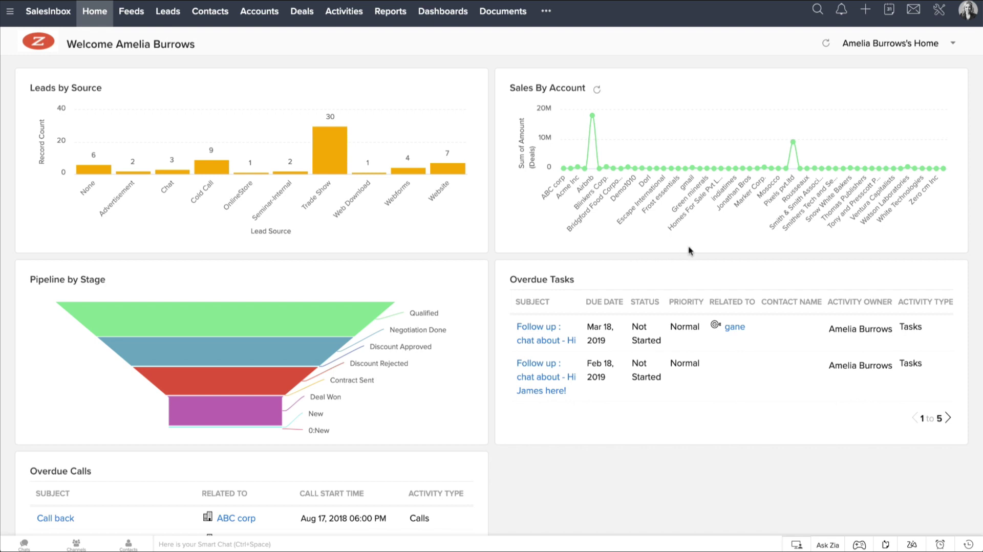
On Setup's Data Administration Export page, choose Contacts as the module and confirm the export.
{"action": "left_click", "coordinate": [943, 13]}
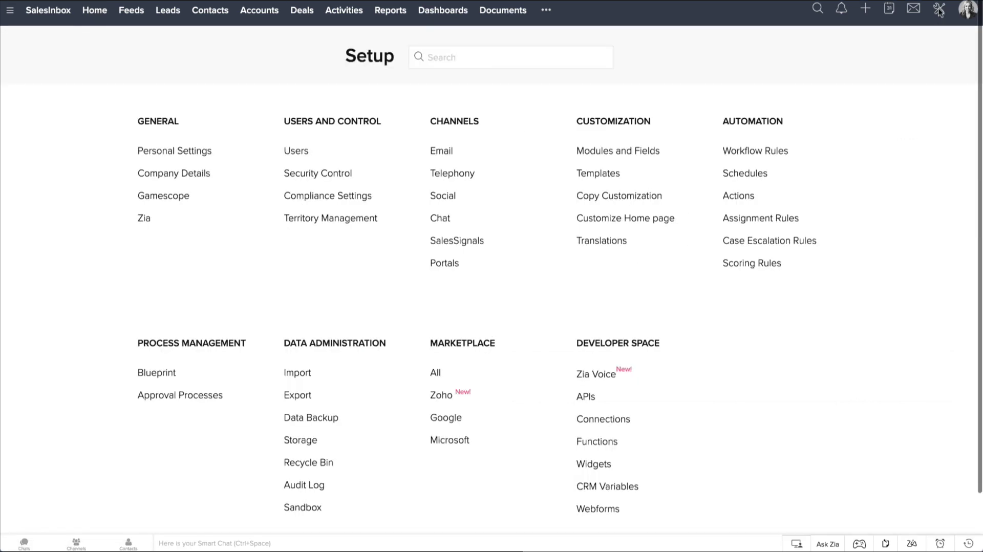
{"action": "left_click", "coordinate": [297, 396]}
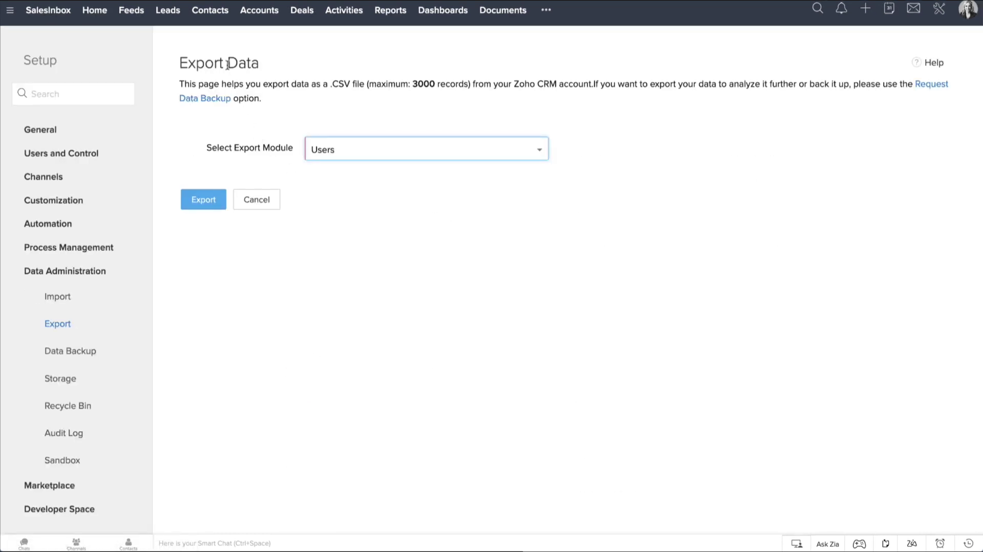
{"action": "left_click", "coordinate": [372, 150]}
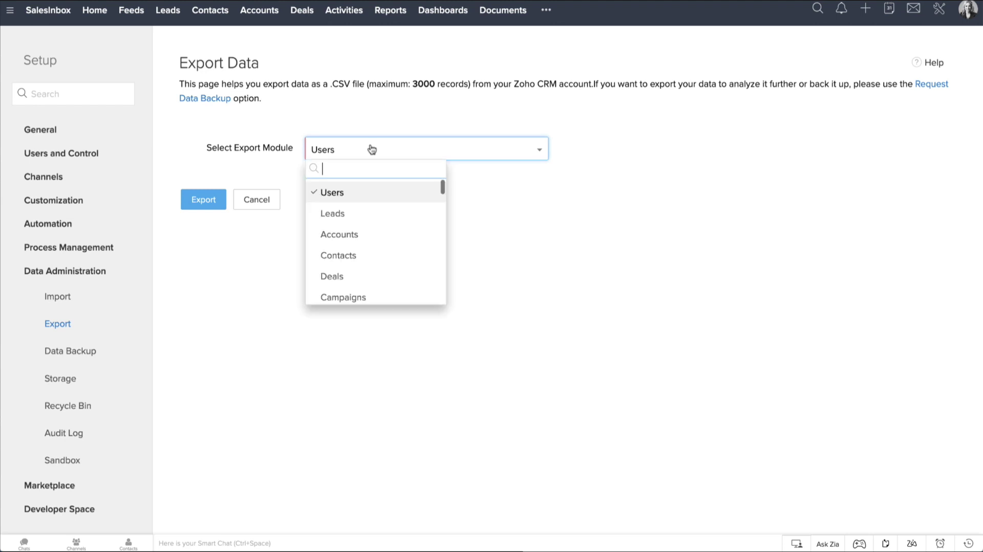
{"action": "left_click", "coordinate": [358, 260]}
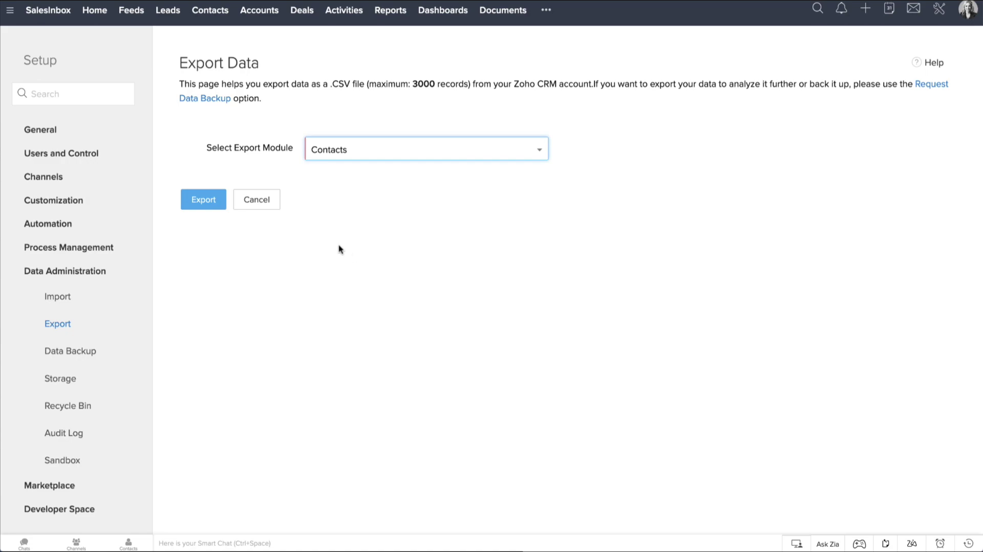
{"action": "left_click", "coordinate": [213, 204]}
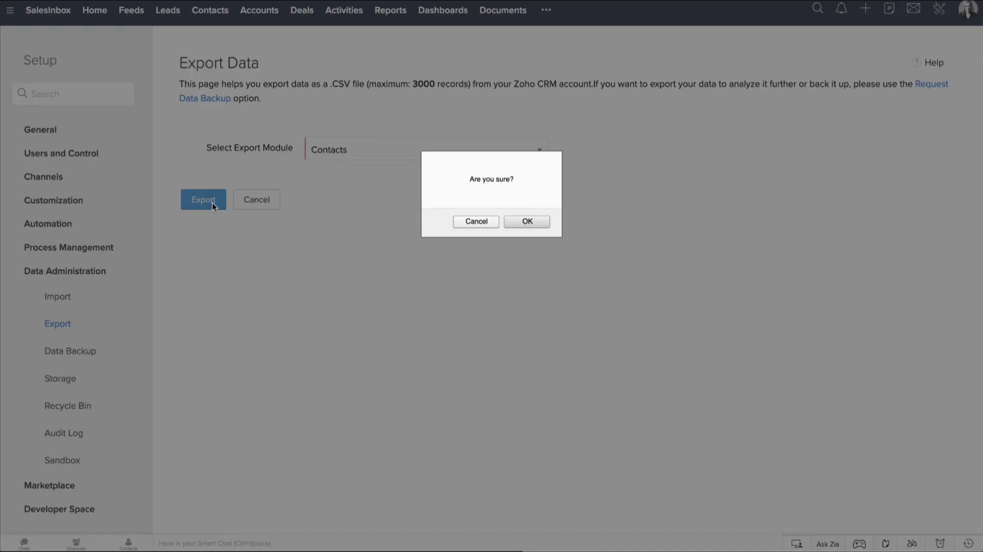
{"action": "left_click", "coordinate": [533, 222]}
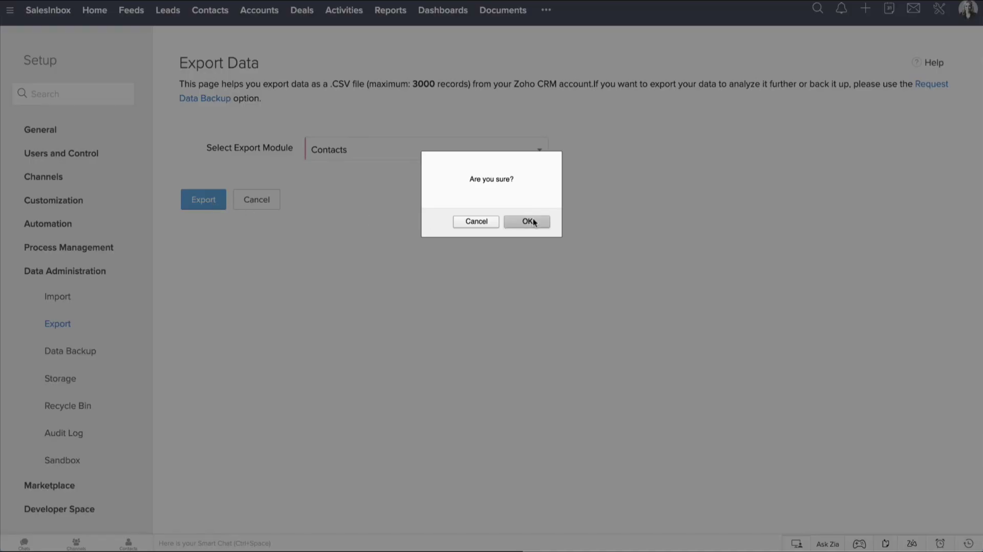